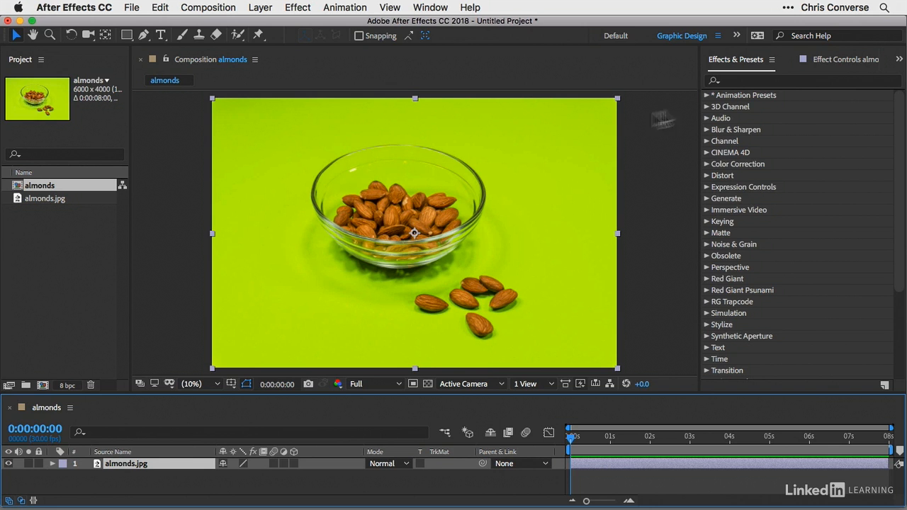
# Step: Apply the Keylight (1.2) effect to the almonds image and sample its green backdrop as the Screen Colour
pyautogui.click(740, 82)
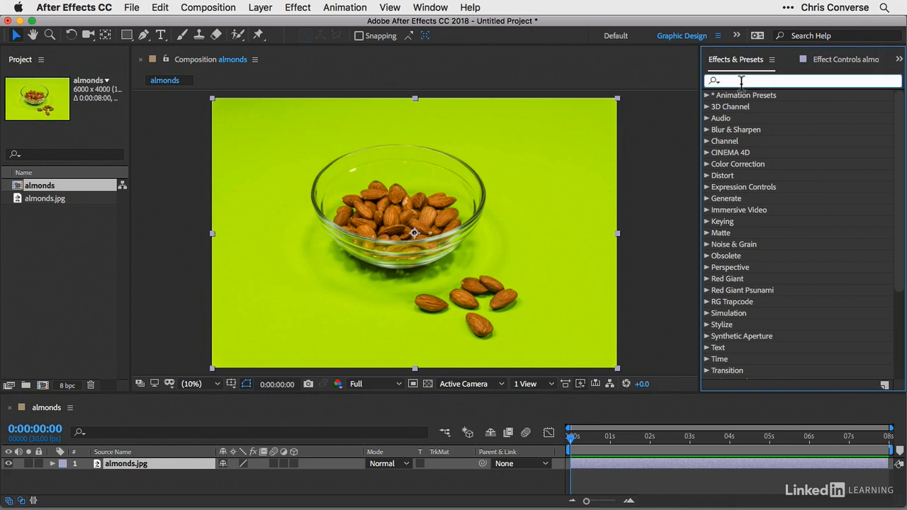
pyautogui.write('key')
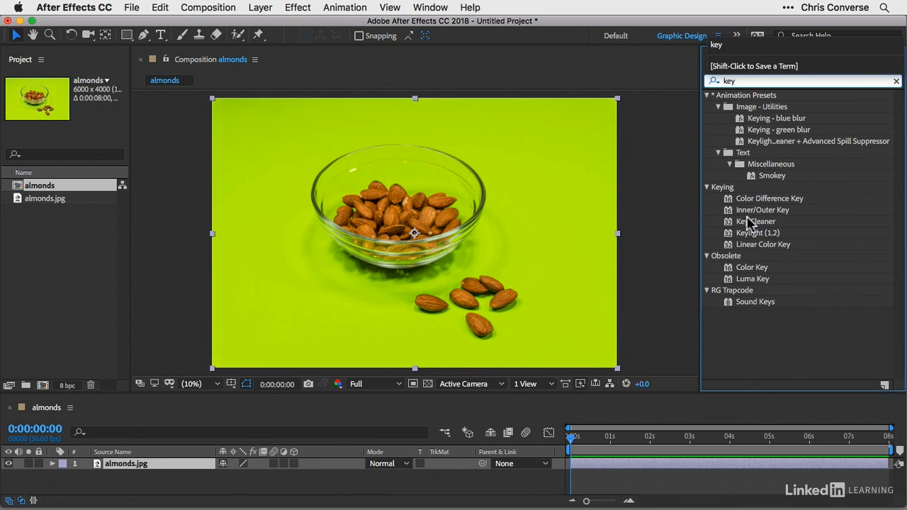
pyautogui.moveTo(751, 233); pyautogui.dragTo(425, 190)
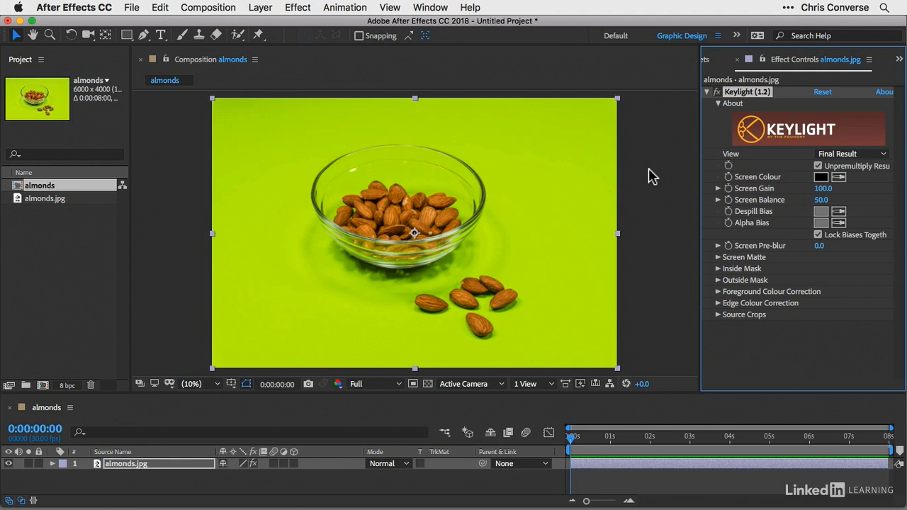
pyautogui.click(838, 183)
pyautogui.click(512, 154)
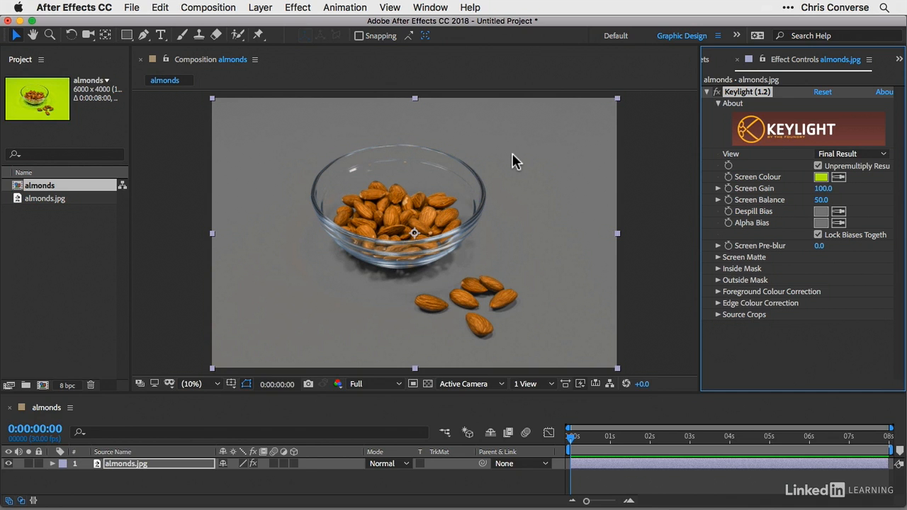
# Step: Set the composition's background color to dark gray 2B2B2B
pyautogui.click(214, 10)
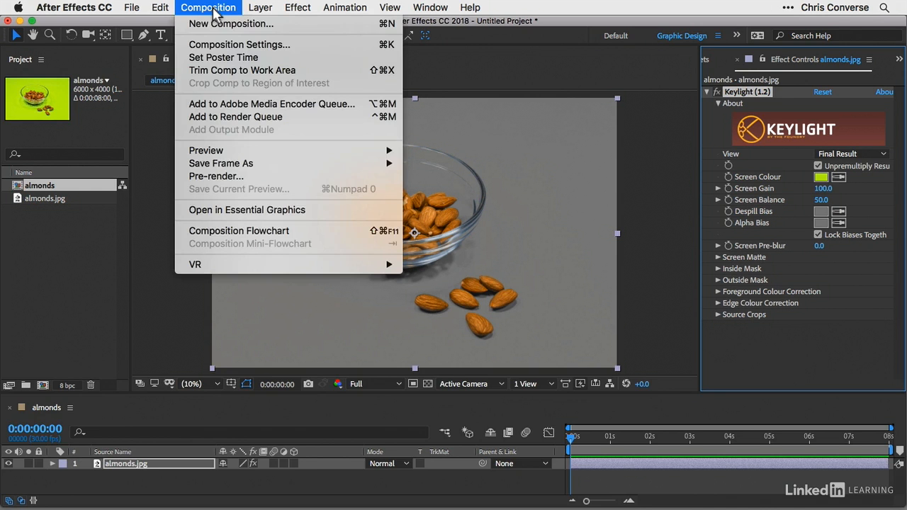
pyautogui.click(212, 47)
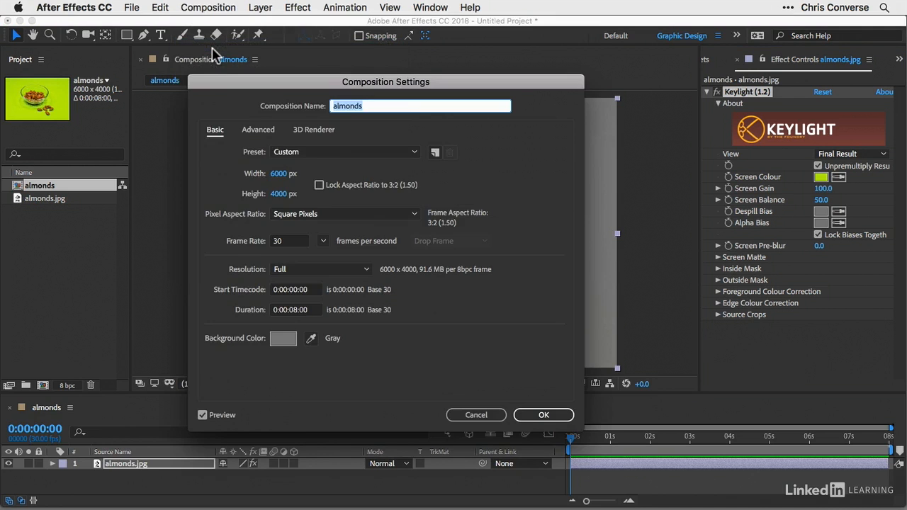
pyautogui.click(282, 336)
pyautogui.moveTo(512, 368)
pyautogui.mouseDown()
pyautogui.moveTo(501, 385)
pyautogui.moveTo(513, 389)
pyautogui.mouseUp()
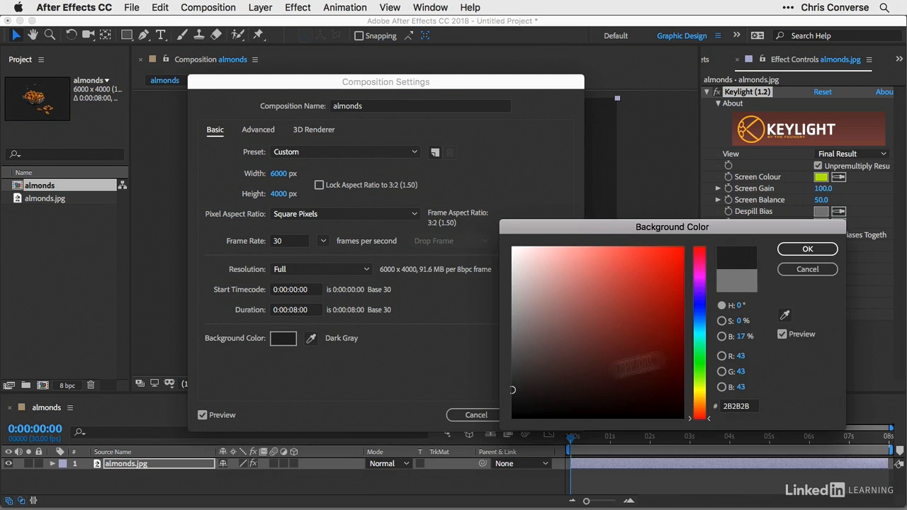
pyautogui.click(807, 249)
pyautogui.click(544, 415)
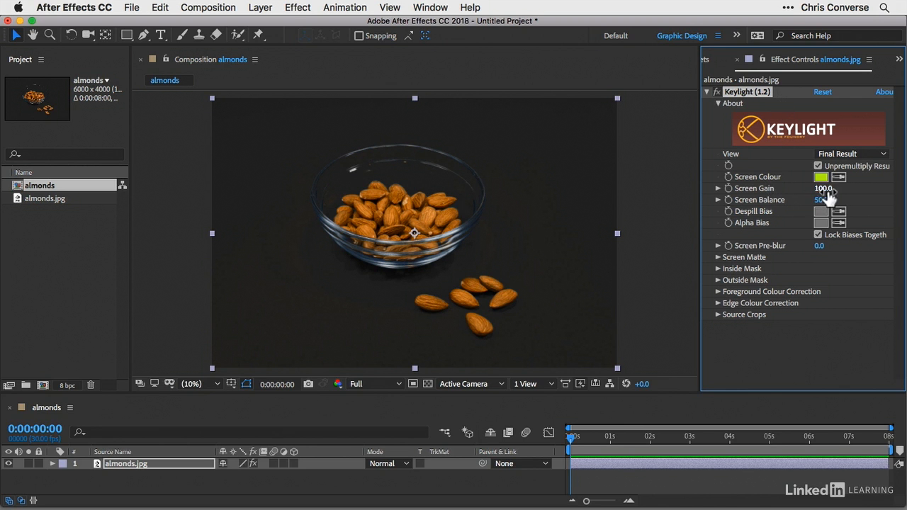
# Step: Set Keylight's Screen Gain to 155 and Screen Balance to 45
pyautogui.moveTo(827, 193); pyautogui.dragTo(860, 193)
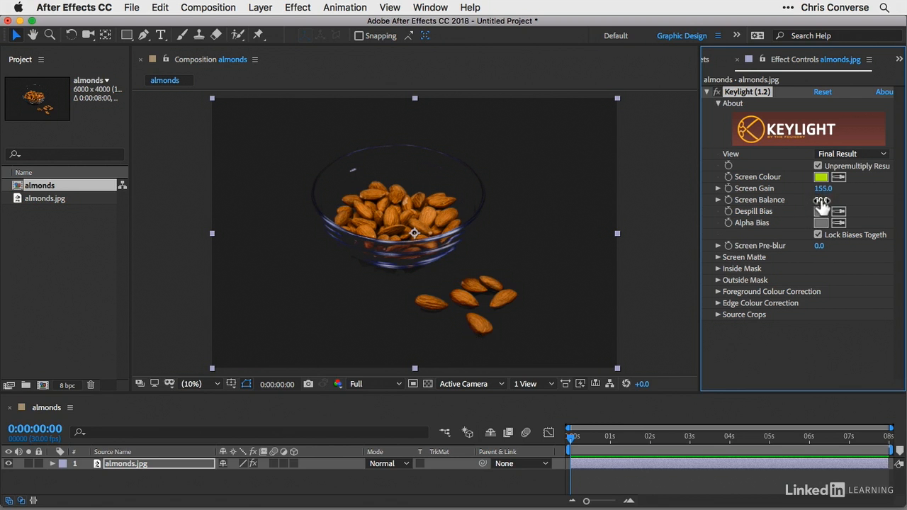
pyautogui.moveTo(821, 203); pyautogui.dragTo(820, 202)
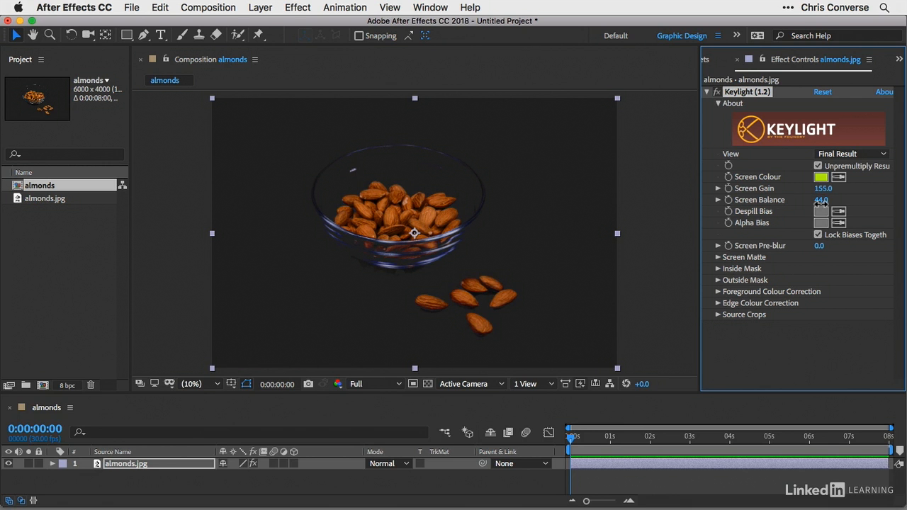
pyautogui.moveTo(820, 202); pyautogui.dragTo(823, 202)
# Step: Open the composition's background color for editing and move the dialogs clear of the keyed image
pyautogui.click(198, 10)
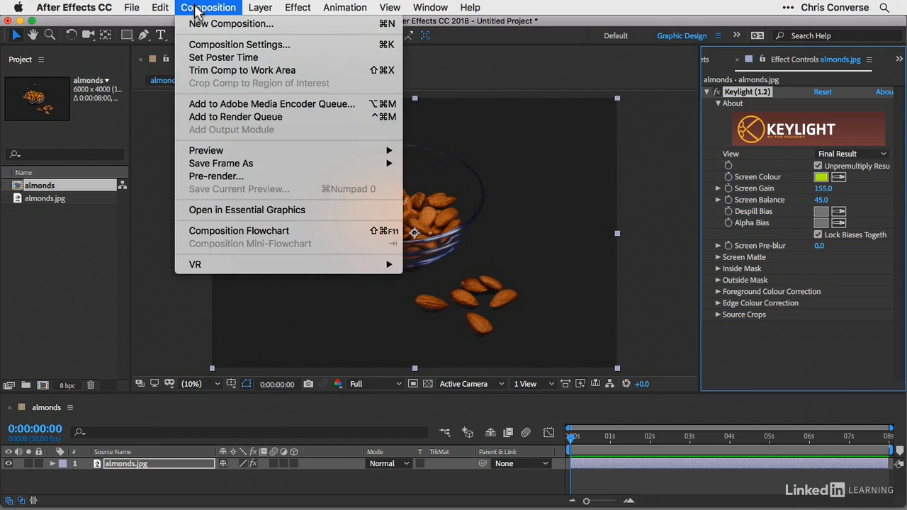
pyautogui.click(204, 45)
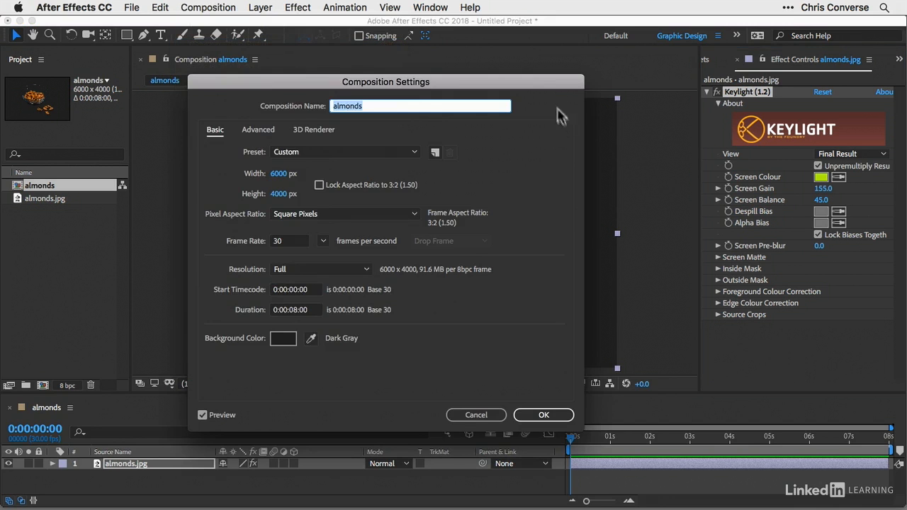
pyautogui.moveTo(539, 81); pyautogui.dragTo(359, 238)
pyautogui.click(101, 474)
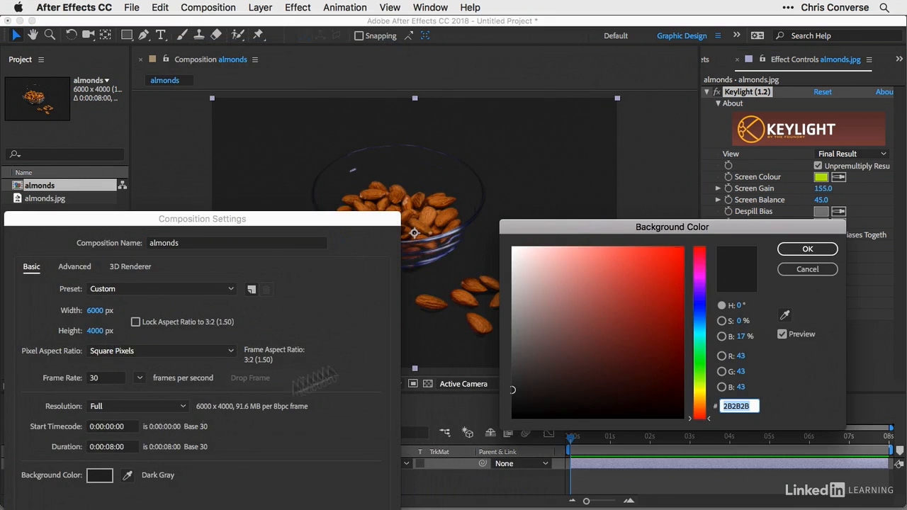
pyautogui.moveTo(589, 234); pyautogui.dragTo(147, 266)
# Step: Try magenta B510CE, royal blue 1061CE and orange CE6510 backgrounds behind the keyed almonds
pyautogui.click(260, 306)
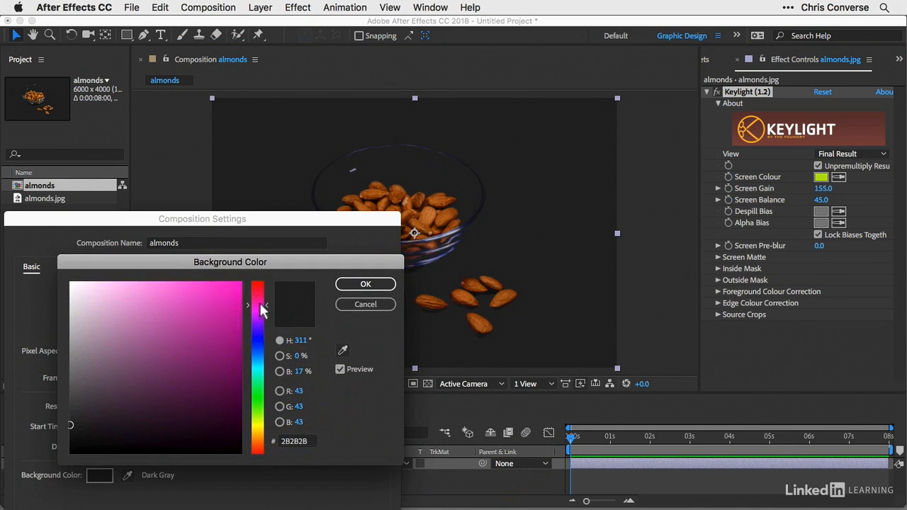
pyautogui.moveTo(259, 303); pyautogui.dragTo(261, 314)
pyautogui.click(227, 314)
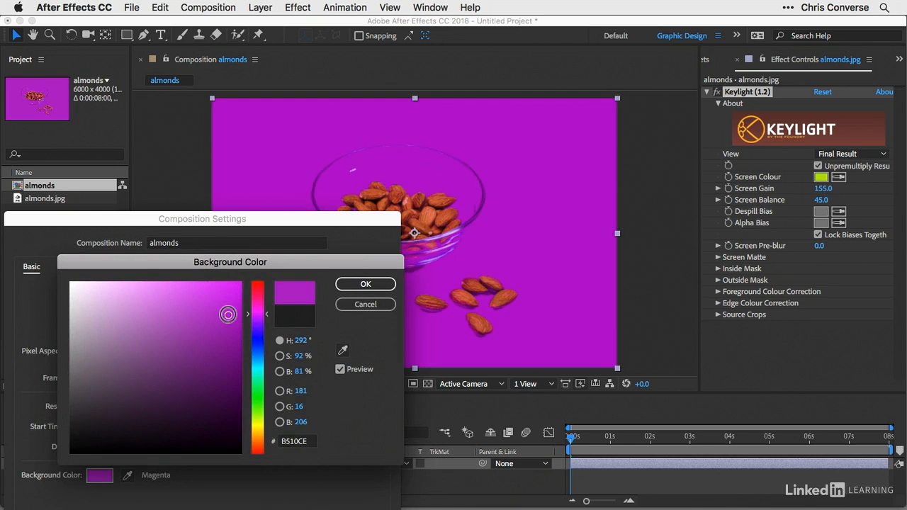
pyautogui.click(256, 347)
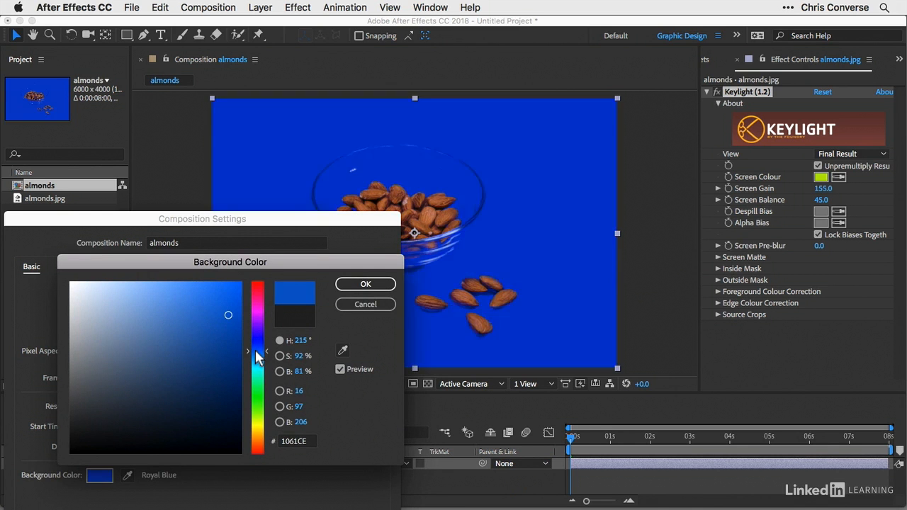
pyautogui.moveTo(257, 358)
pyautogui.mouseDown()
pyautogui.moveTo(257, 450)
pyautogui.moveTo(258, 440)
pyautogui.mouseUp()
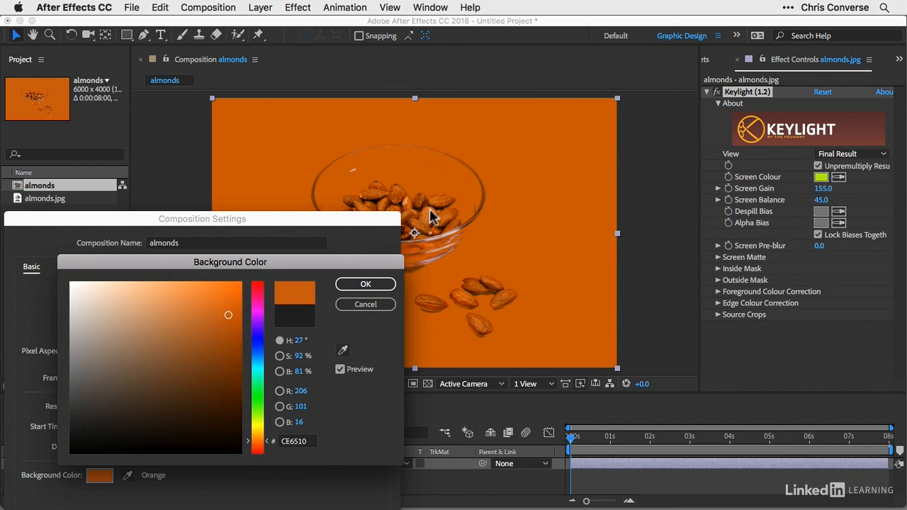
# Step: Set the composition's background color to deep magenta 8B09AB and accept the composition settings
pyautogui.click(259, 302)
pyautogui.moveTo(258, 303); pyautogui.dragTo(233, 338)
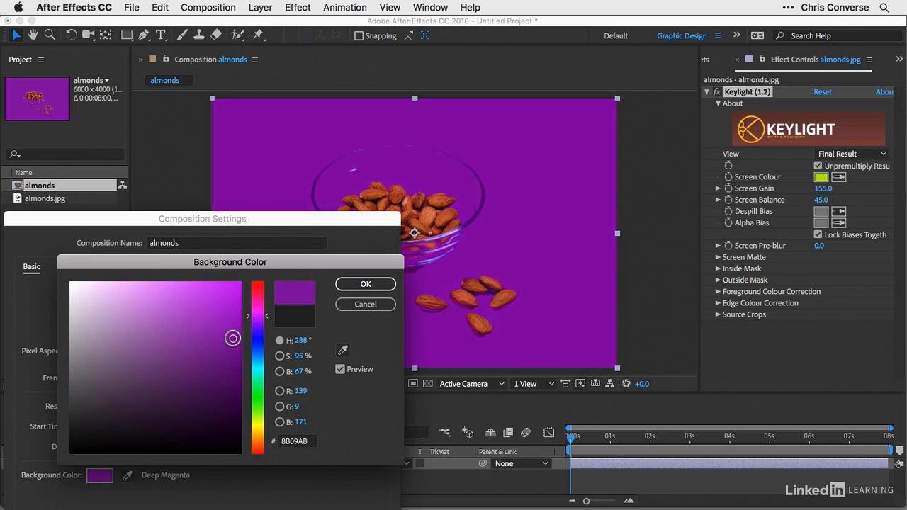
pyautogui.click(364, 285)
pyautogui.moveTo(352, 219); pyautogui.dragTo(476, 91)
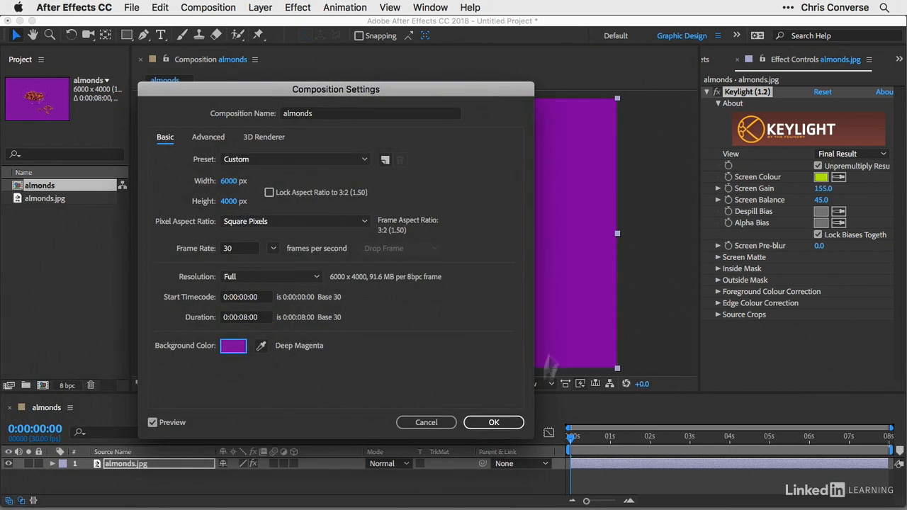
pyautogui.click(487, 422)
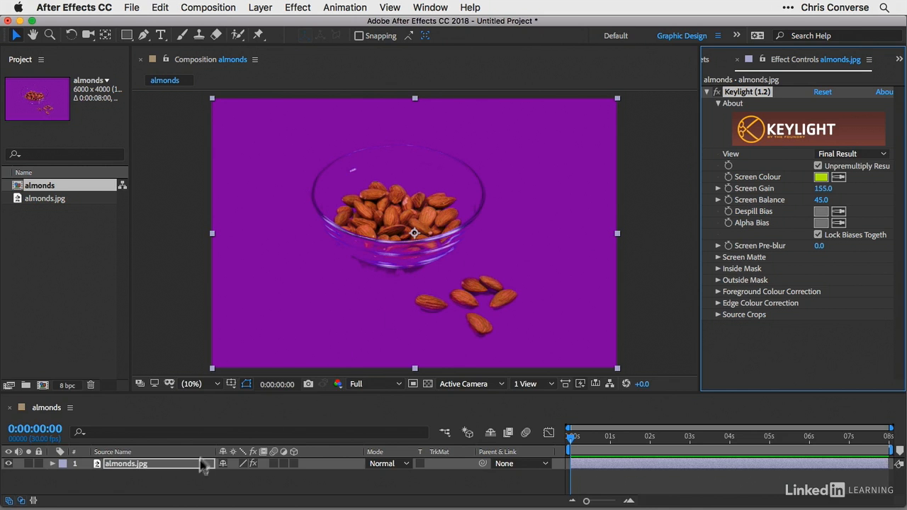
# Step: Duplicate the almonds.jpg layer and hide the lower copy
pyautogui.click(186, 486)
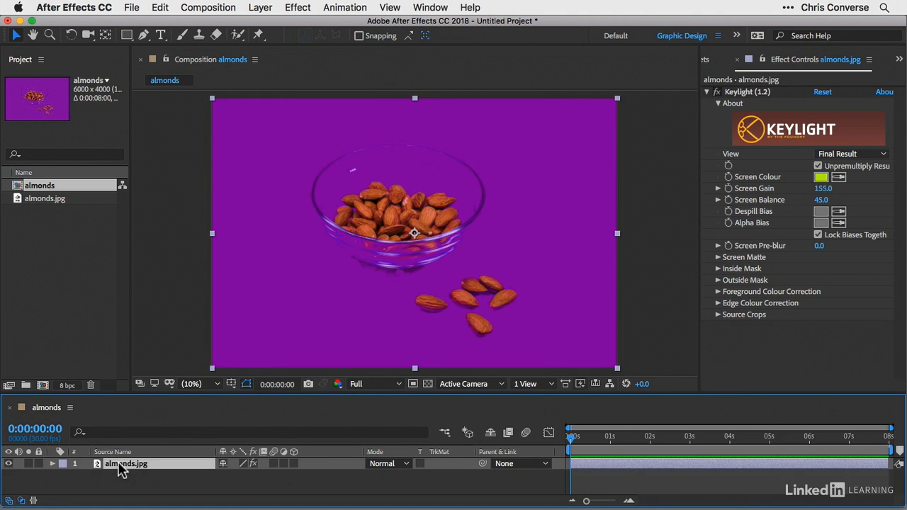
pyautogui.press('super+d')
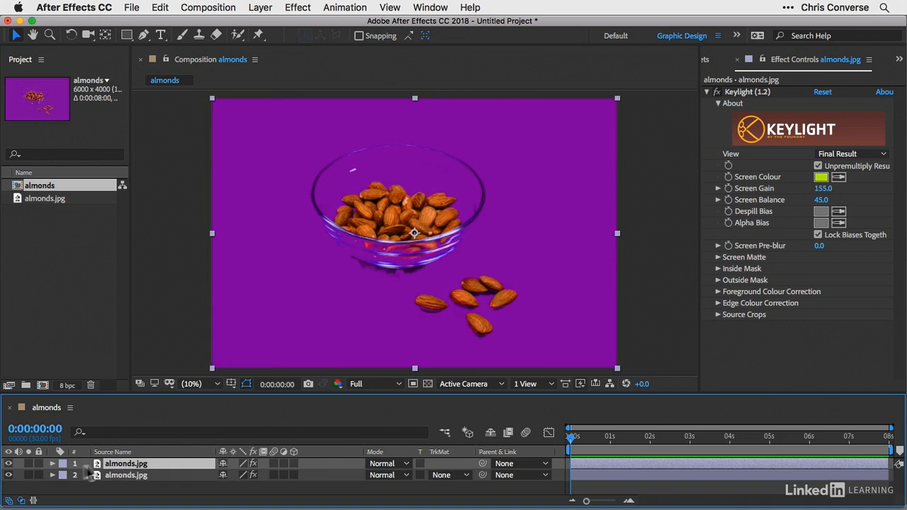
pyautogui.click(9, 475)
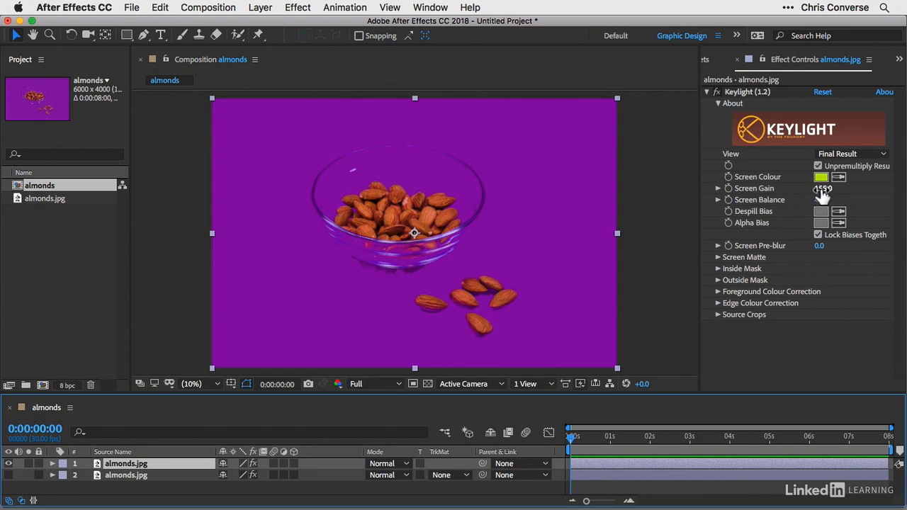
# Step: Set Keylight's Screen Gain to 90 and Screen Balance to 40 on the upper almonds.jpg layer
pyautogui.moveTo(823, 189); pyautogui.dragTo(817, 198)
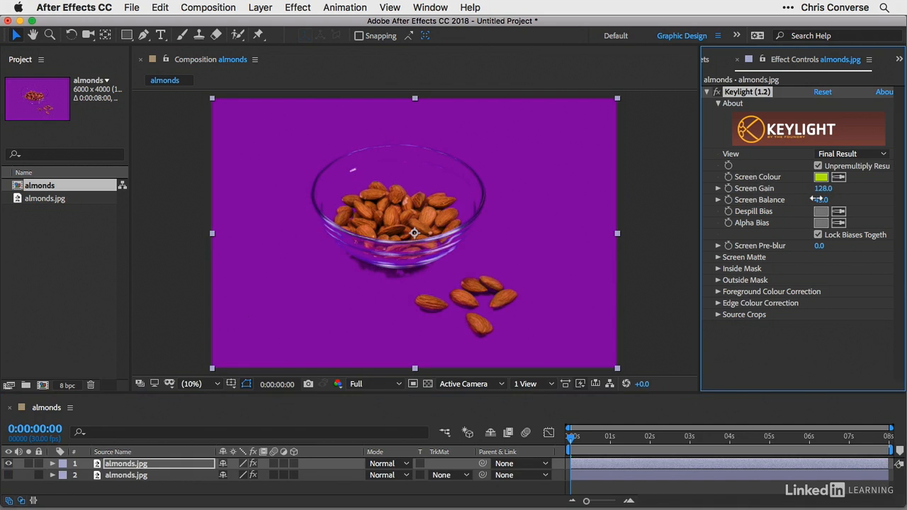
pyautogui.moveTo(812, 199); pyautogui.dragTo(796, 201)
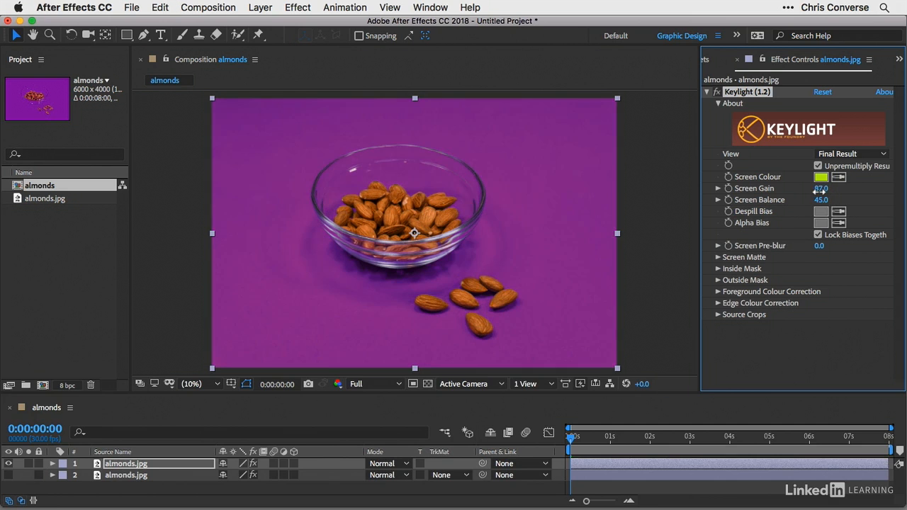
pyautogui.moveTo(819, 189); pyautogui.dragTo(821, 189)
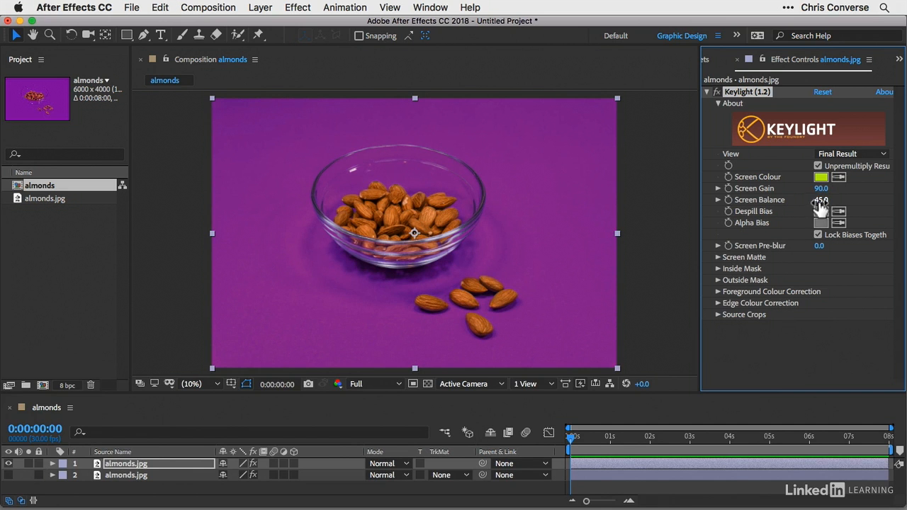
pyautogui.moveTo(822, 201); pyautogui.dragTo(823, 201)
# Step: Set the viewer resolution to Full and save the frame to the Desktop as the layered Photoshop file almonds.psd
pyautogui.click(391, 383)
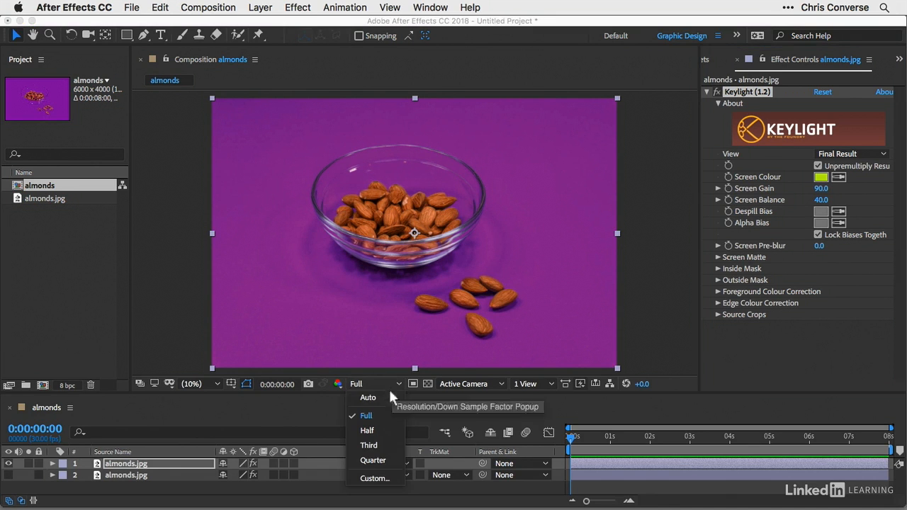
pyautogui.click(371, 415)
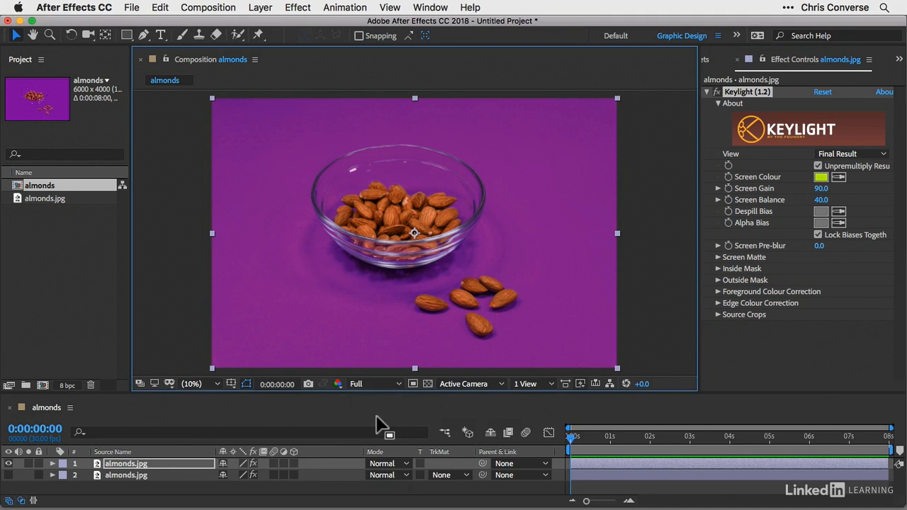
pyautogui.click(209, 9)
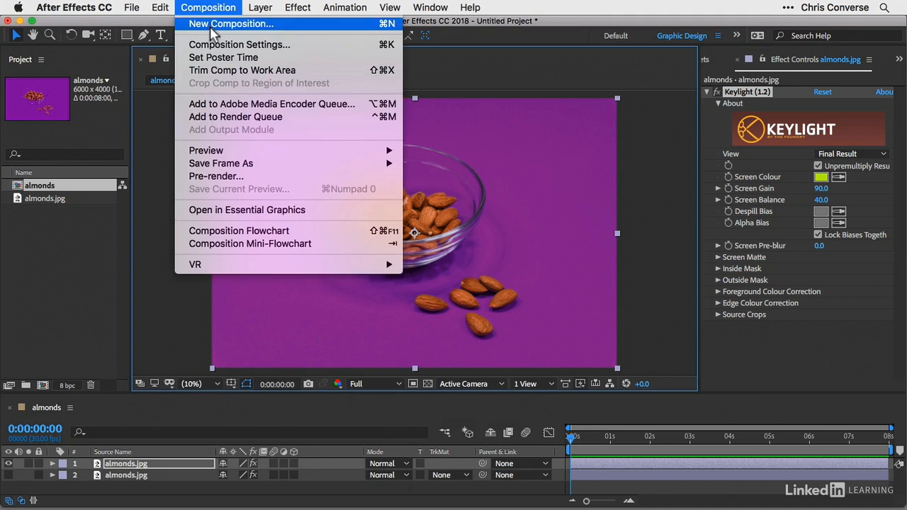
pyautogui.moveTo(221, 168)
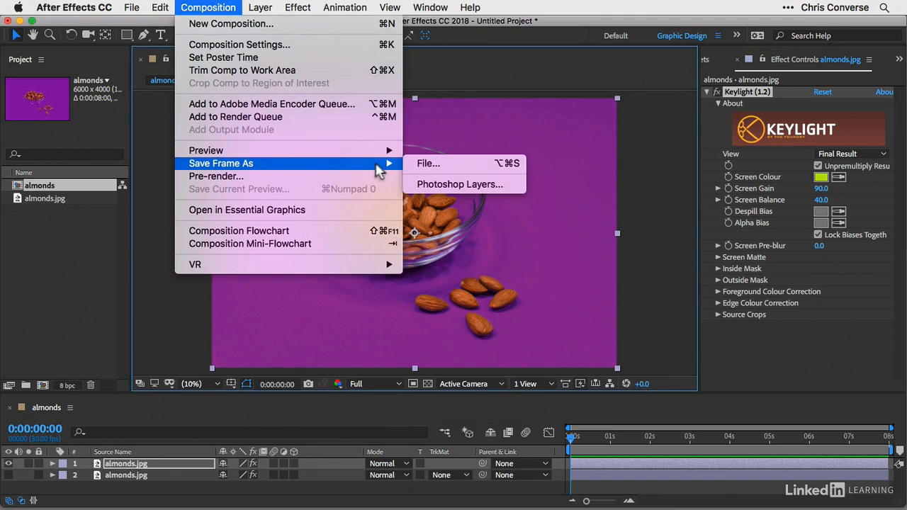
pyautogui.click(448, 185)
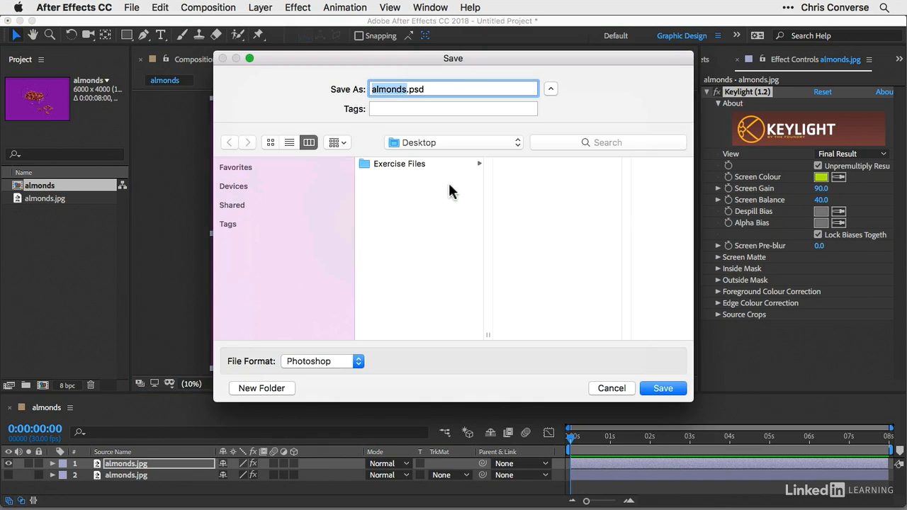
pyautogui.click(662, 391)
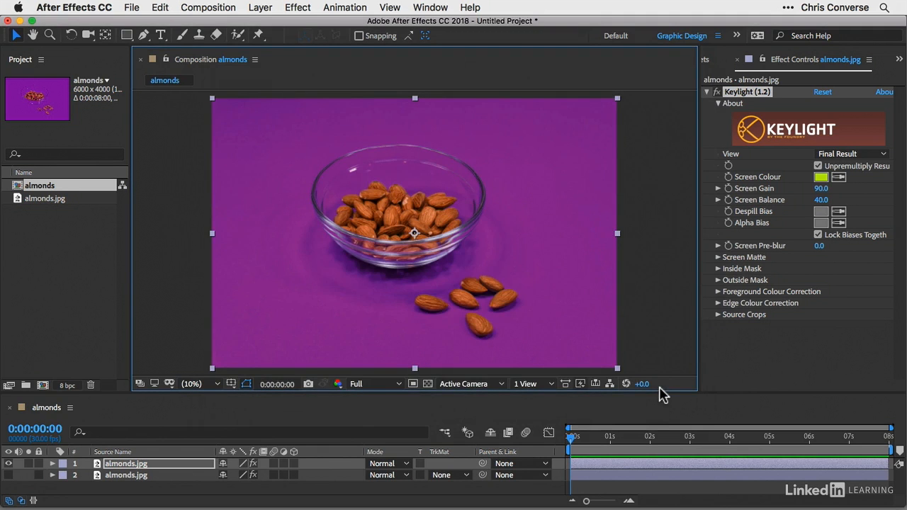
# Step: Save the project to the Desktop as almonds.aep
pyautogui.click(132, 8)
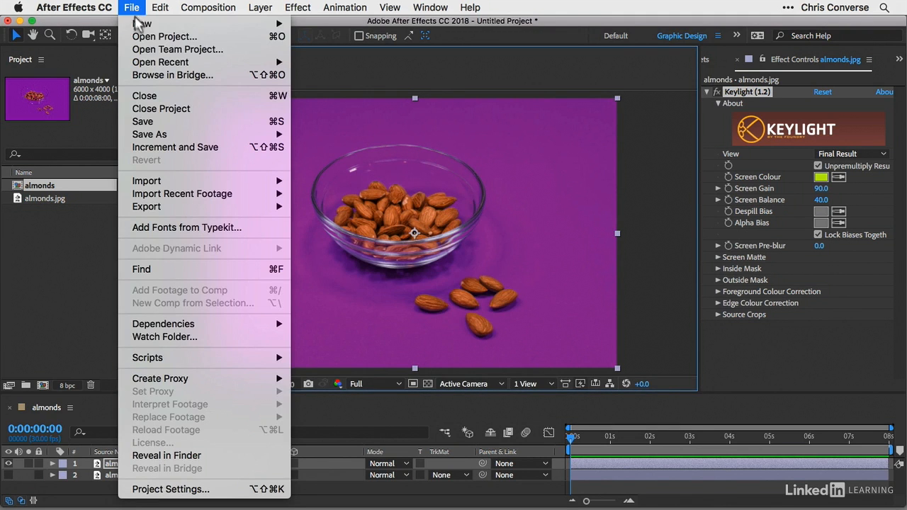
pyautogui.click(162, 122)
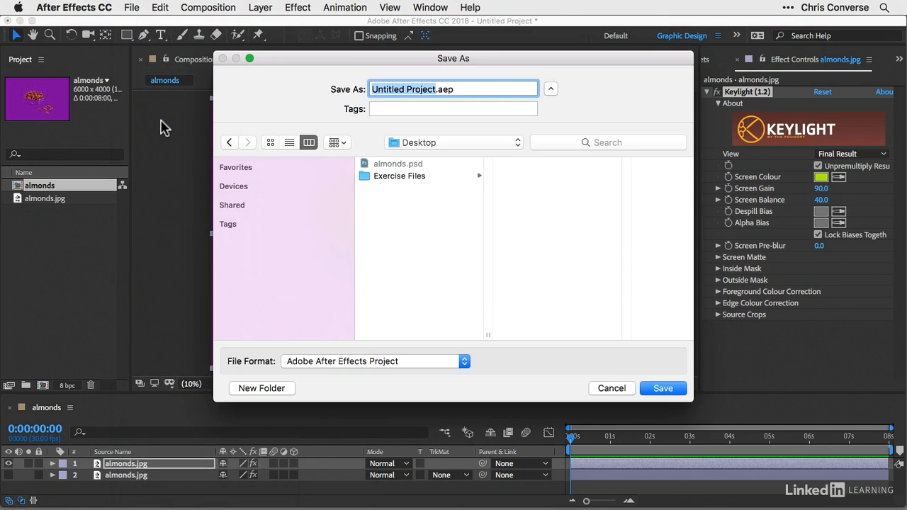
pyautogui.write('almonds')
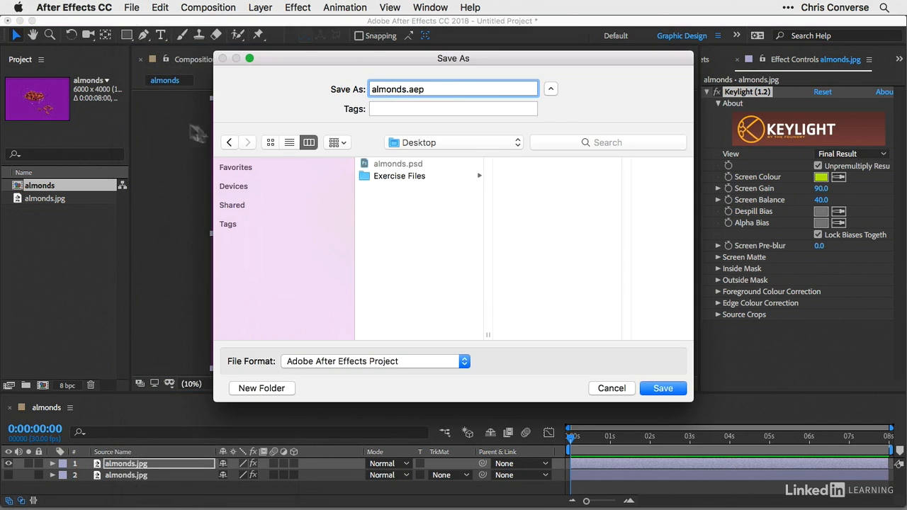
pyautogui.click(662, 388)
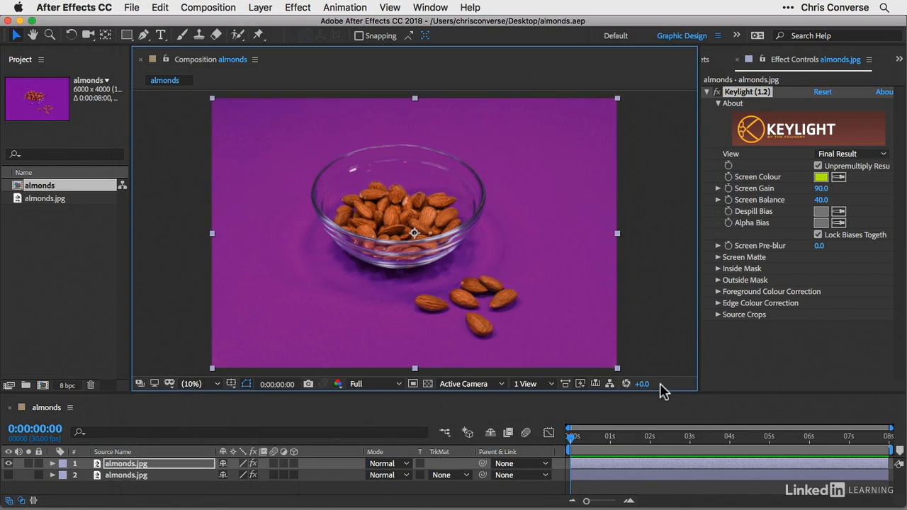
# Step: Switch to Photoshop by opening almonds.psd from the Desktop, and select the lower almonds.jpg layer
pyautogui.press('F11')
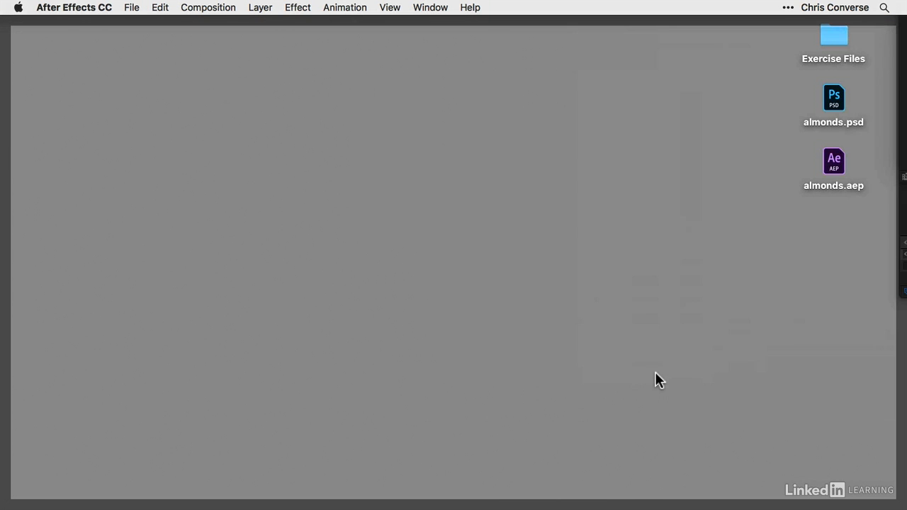
pyautogui.click(834, 105)
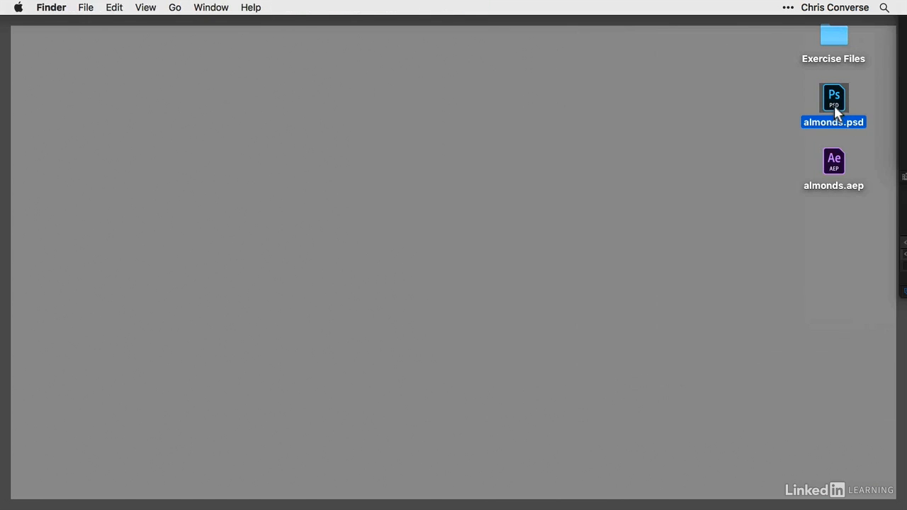
pyautogui.doubleClick(834, 104)
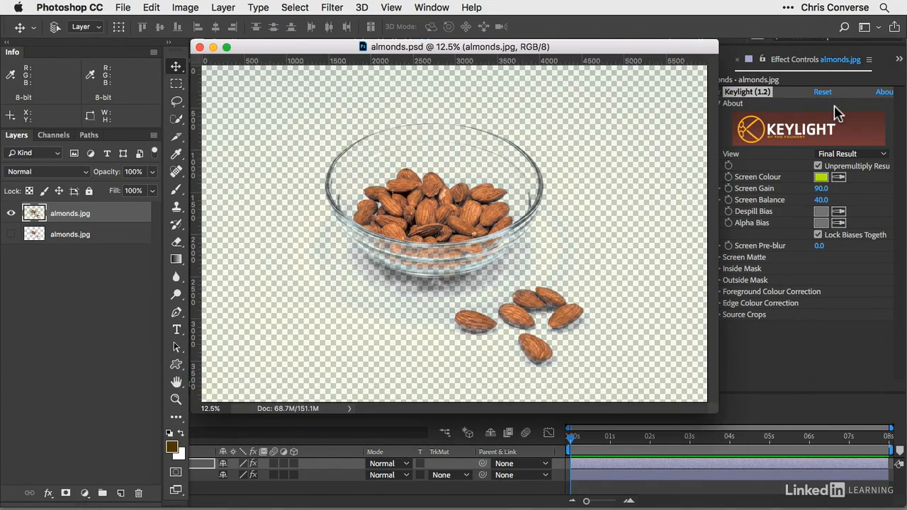
pyautogui.click(88, 236)
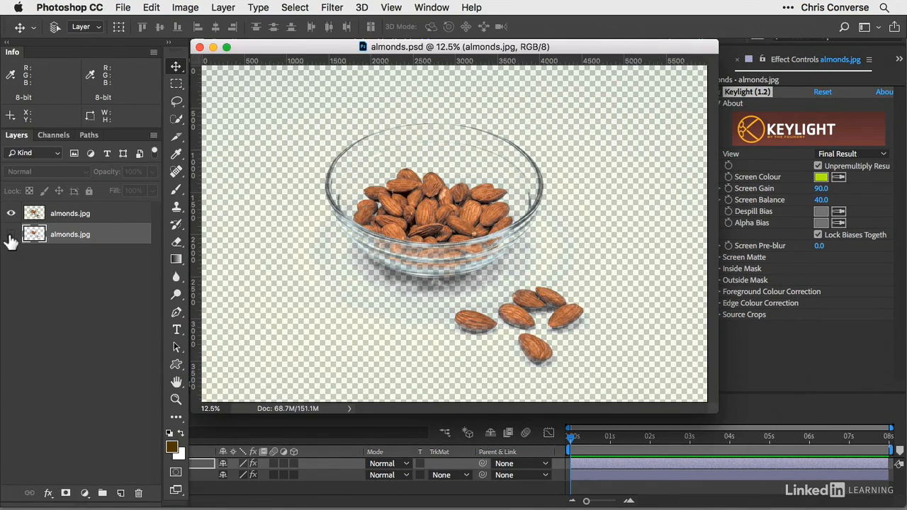